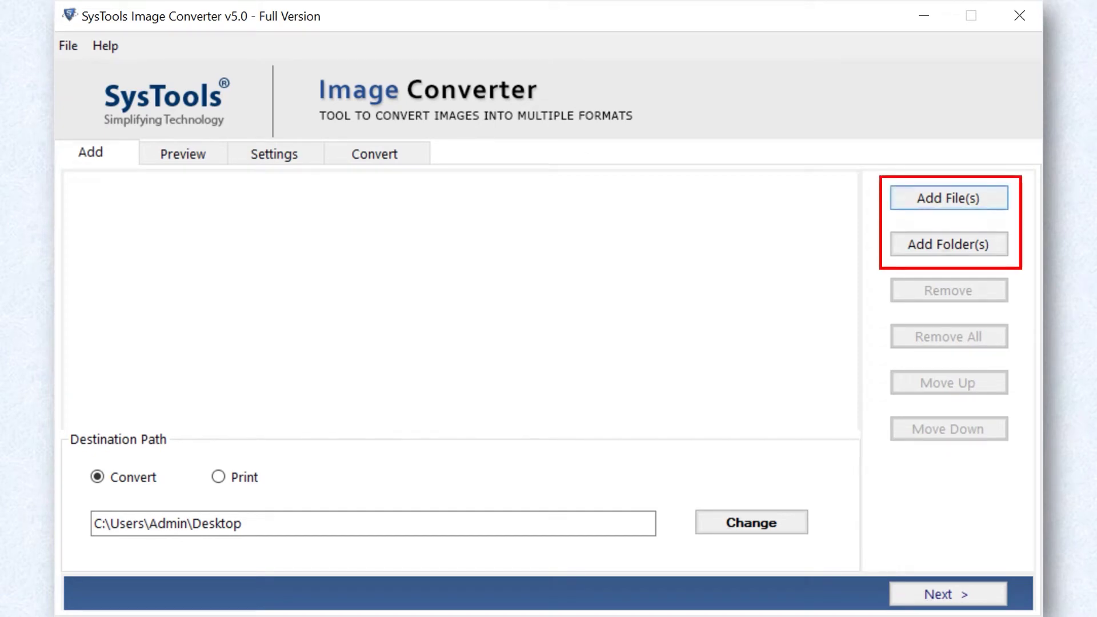
Select all JPG images in E:\Files\Images for adding to the file list
key("Tab")
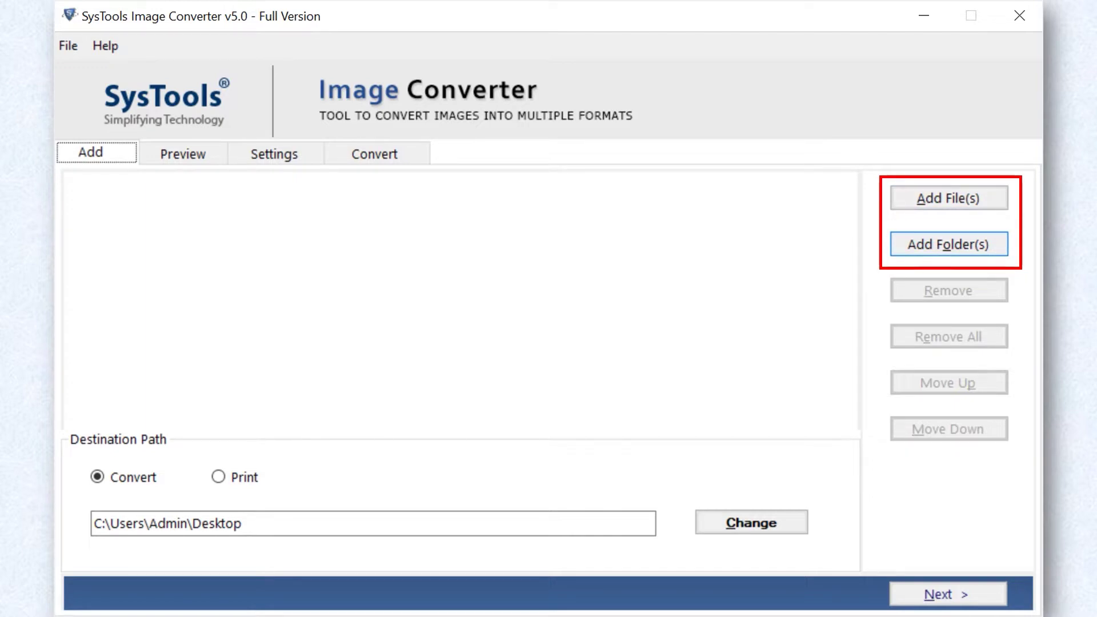
key("shift+Tab")
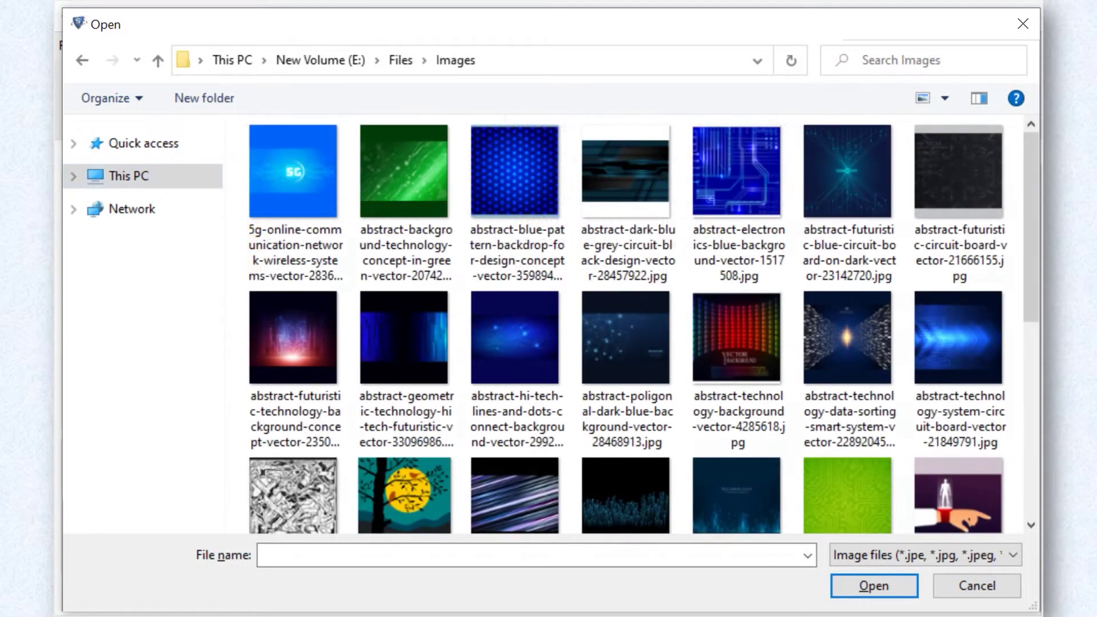
key("ctrl+a")
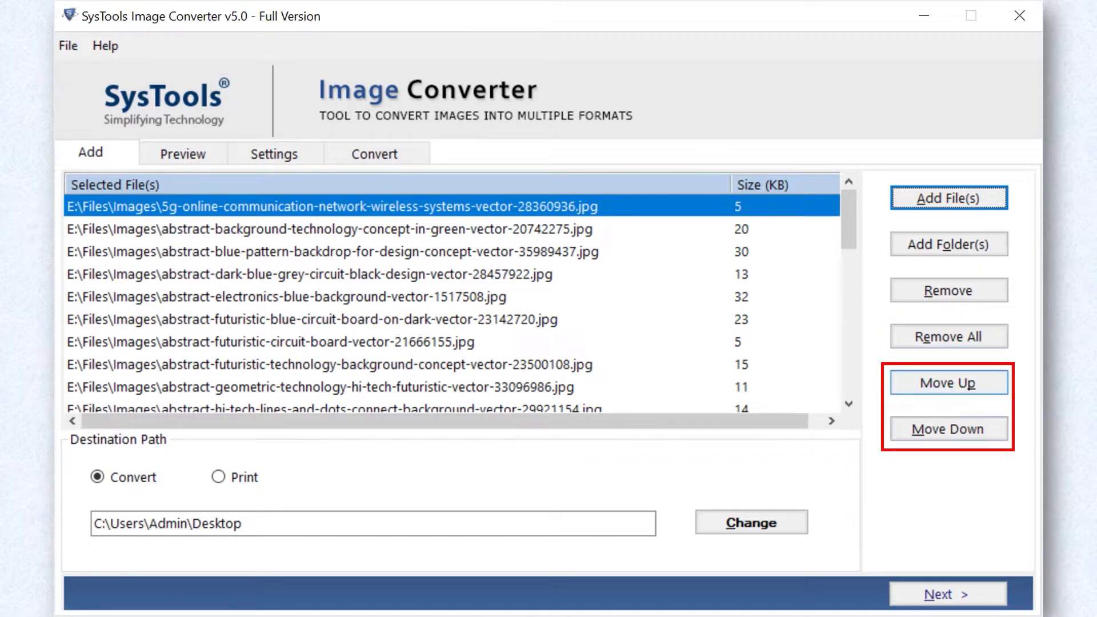
Move the 5g image down, set Desktop Output as destination, and continue to preview
left_click(949, 429)
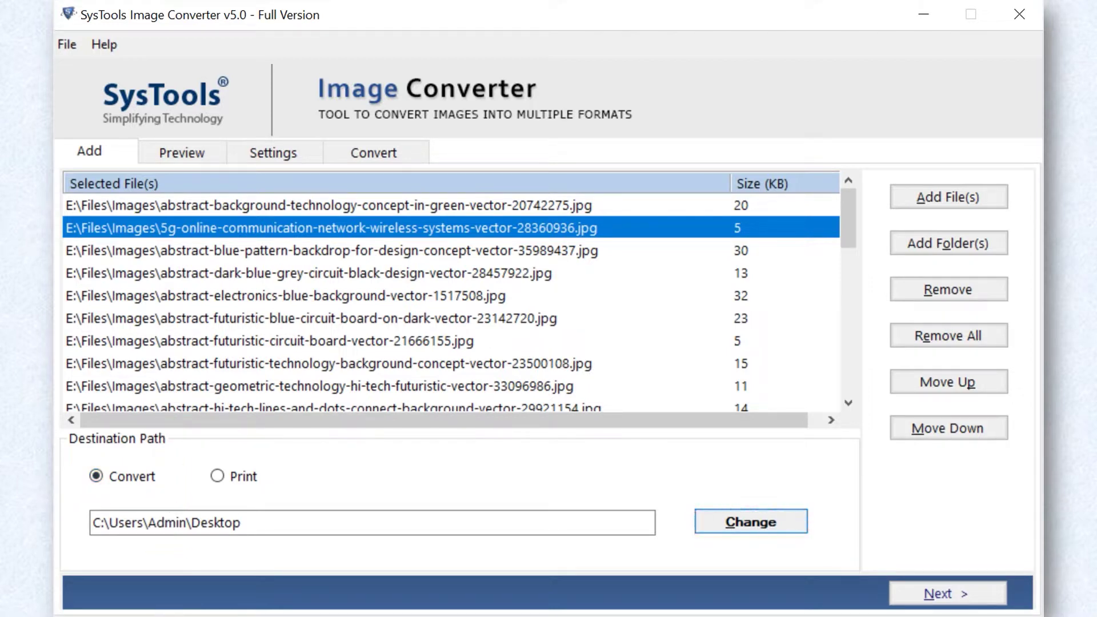
type("Output")
key("Return")
key("Return")
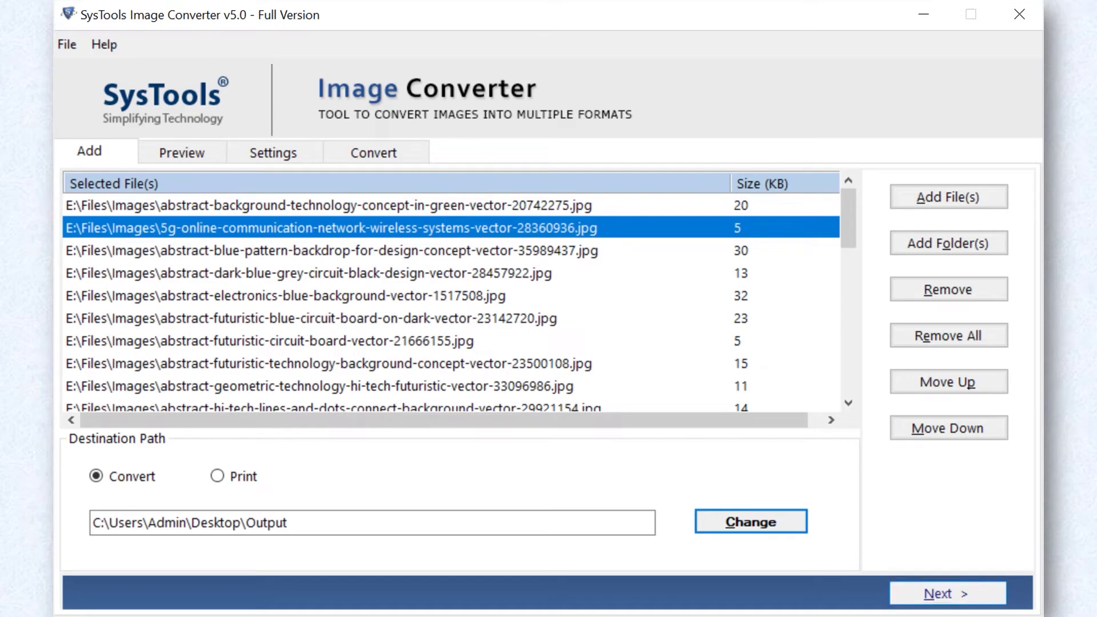
key("Return")
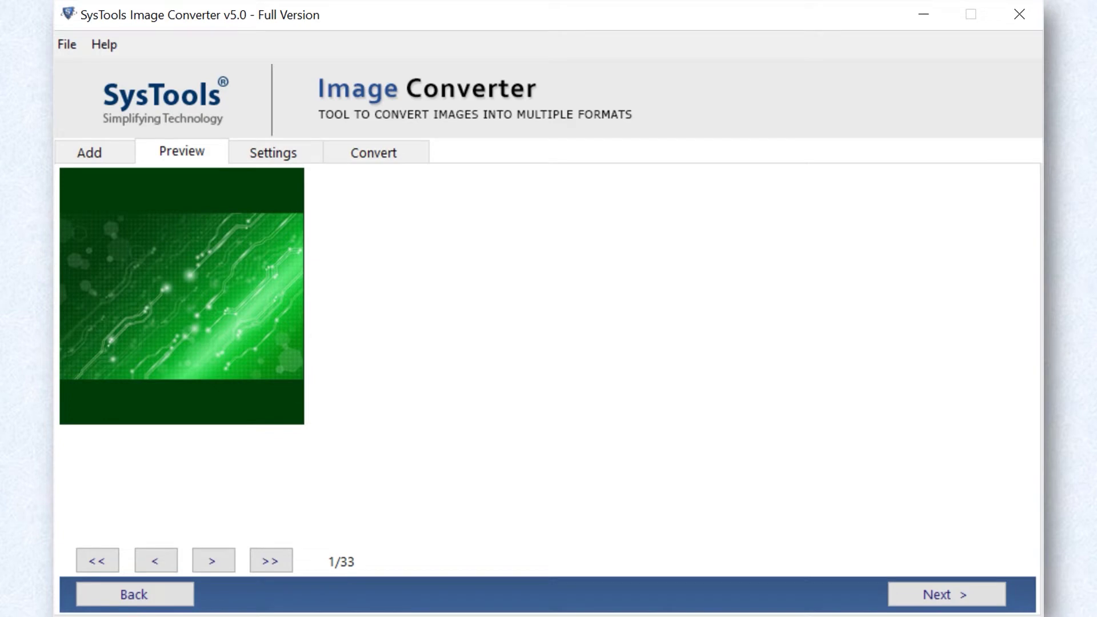
Browse preview images 2 and 3, then continue to the export settings
left_click(213, 561)
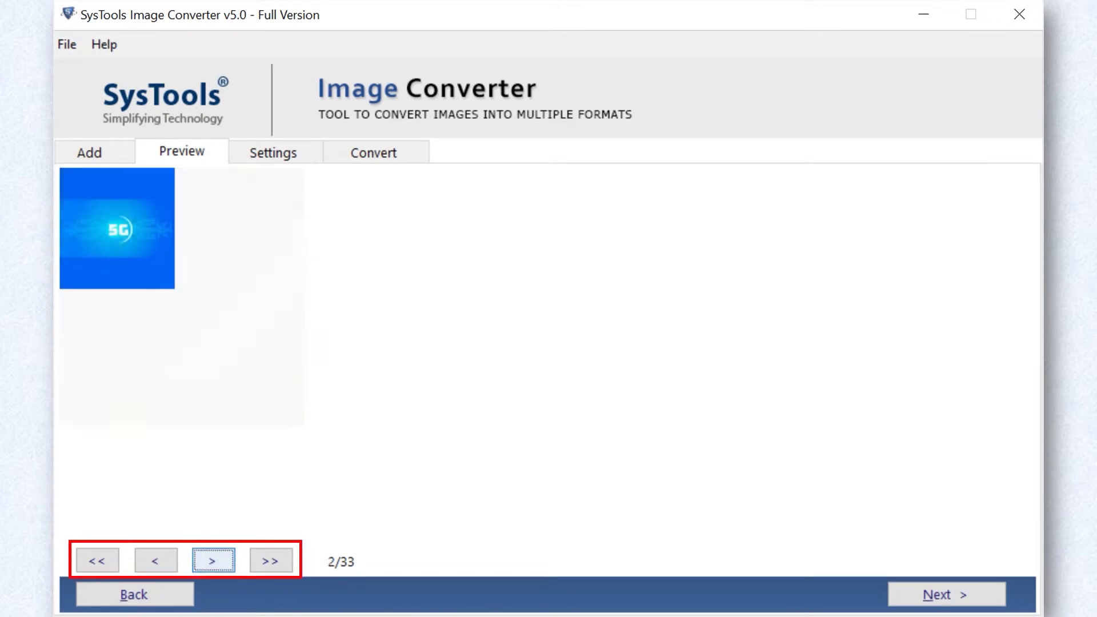
key("Return")
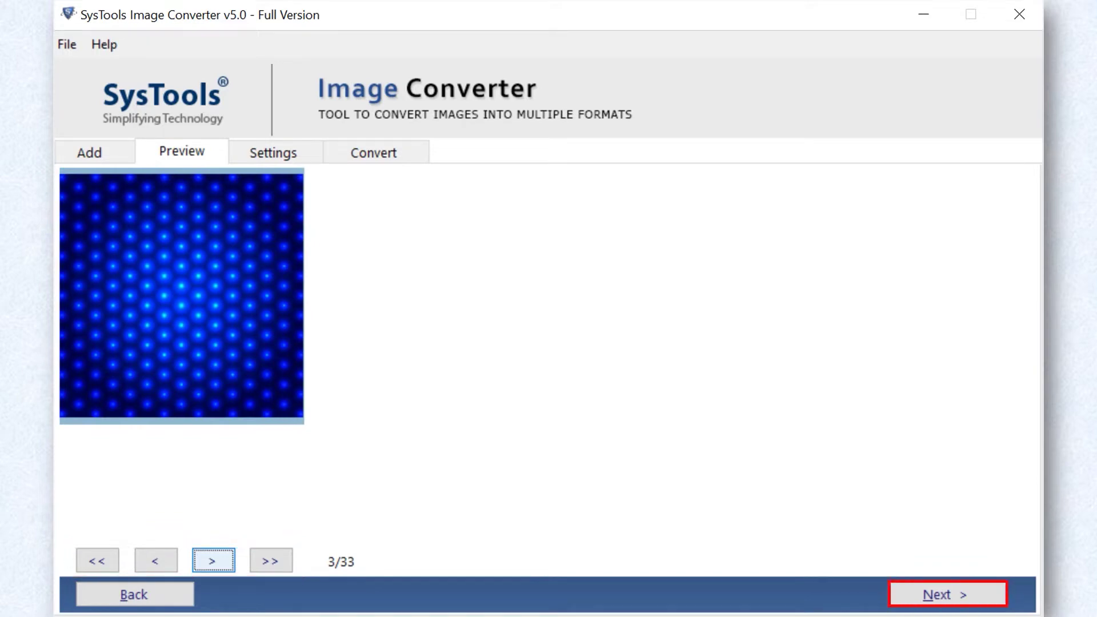
left_click(948, 595)
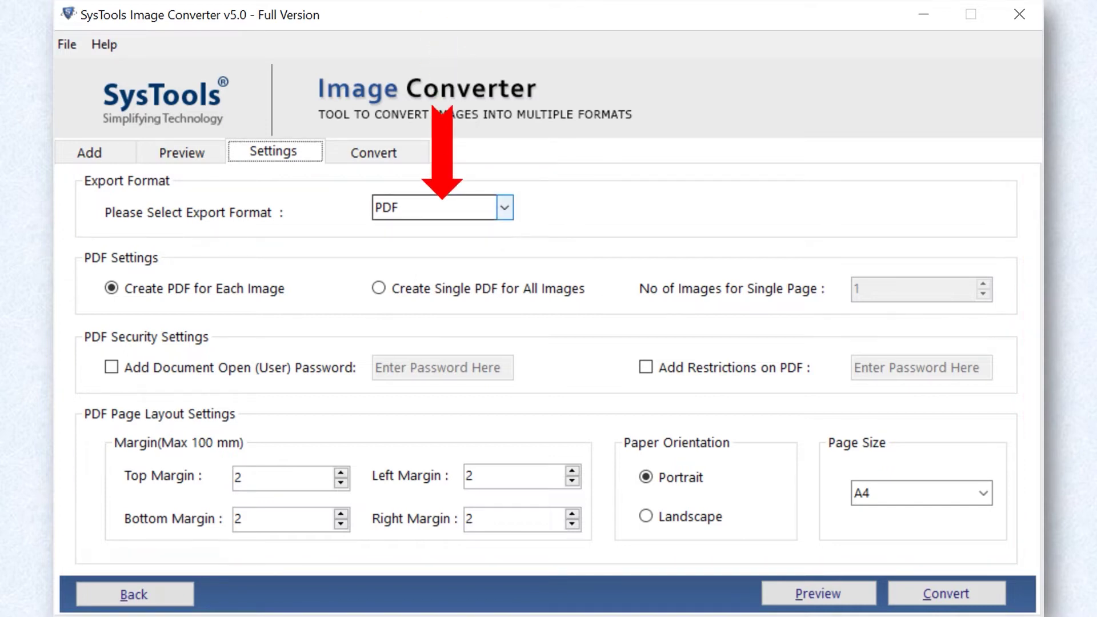
Keep PDF format, create a single PDF for all images, with 2 images per page
left_click(504, 208)
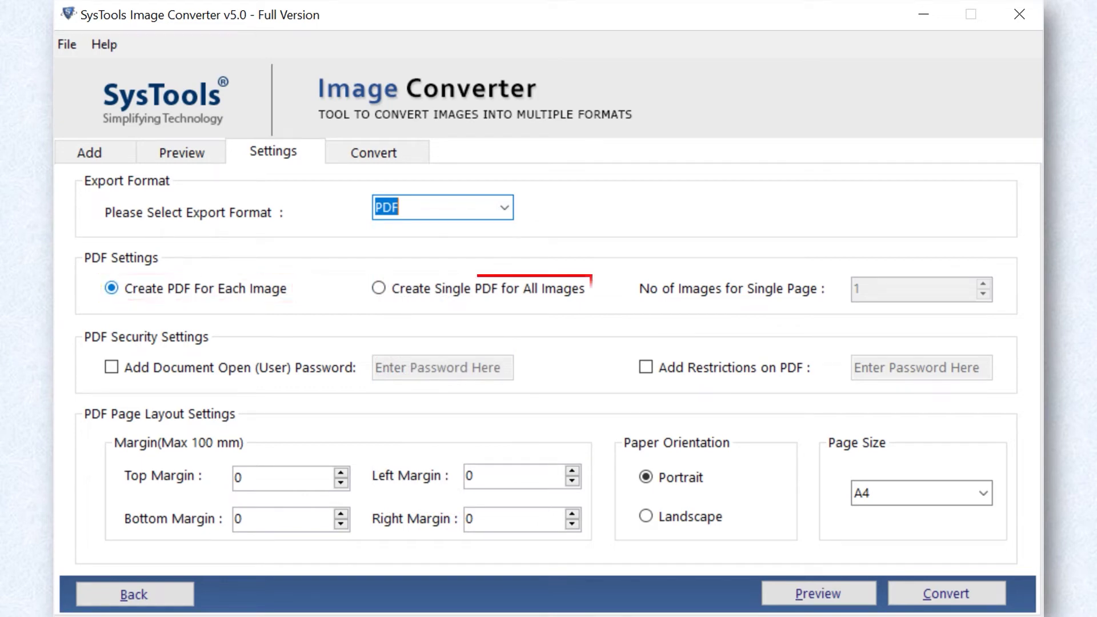
left_click(379, 289)
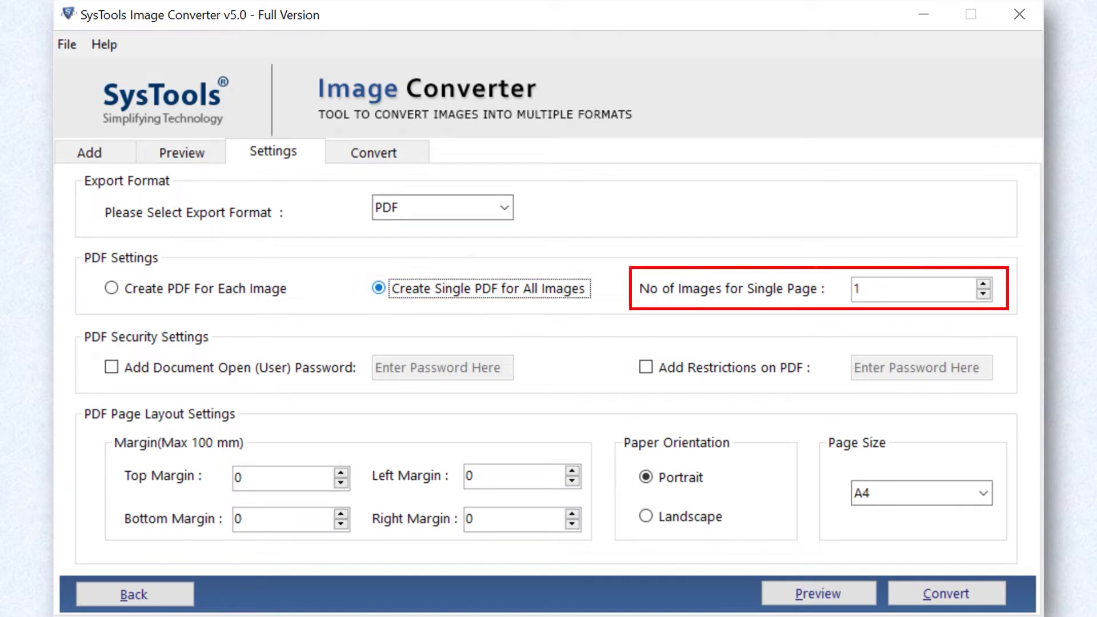
left_click(866, 289)
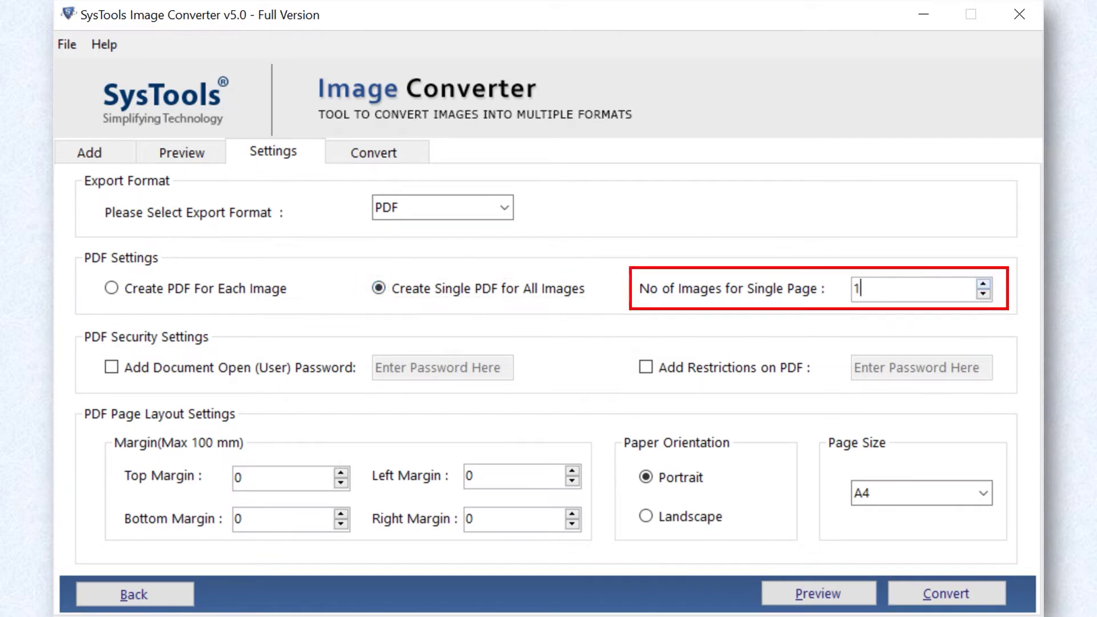
key("BackSpace")
type("2")
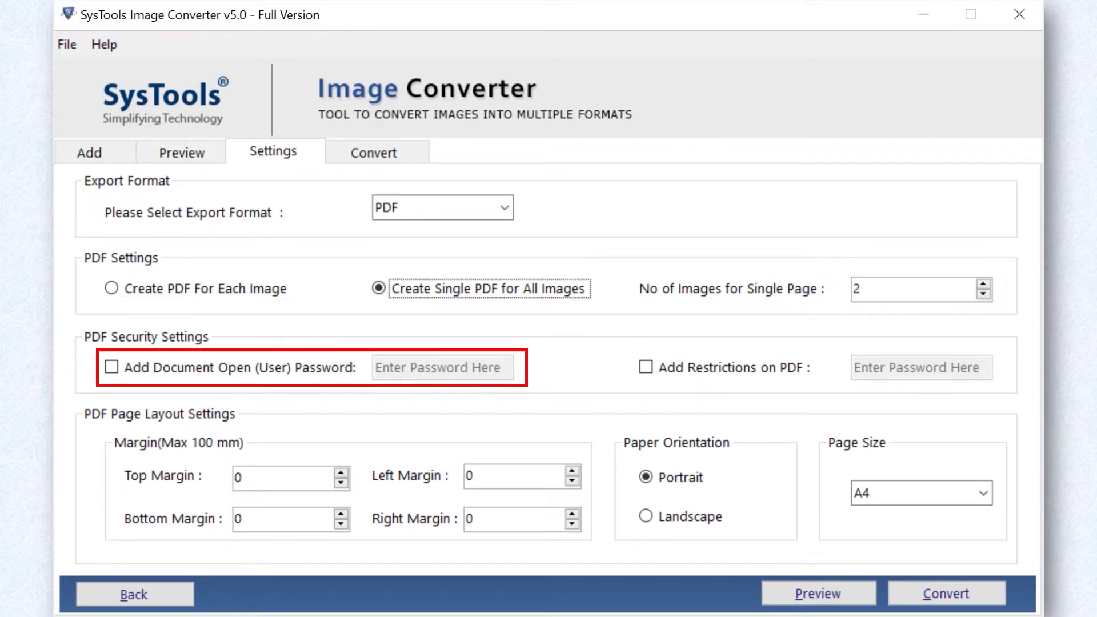
left_click(112, 367)
left_click(443, 367)
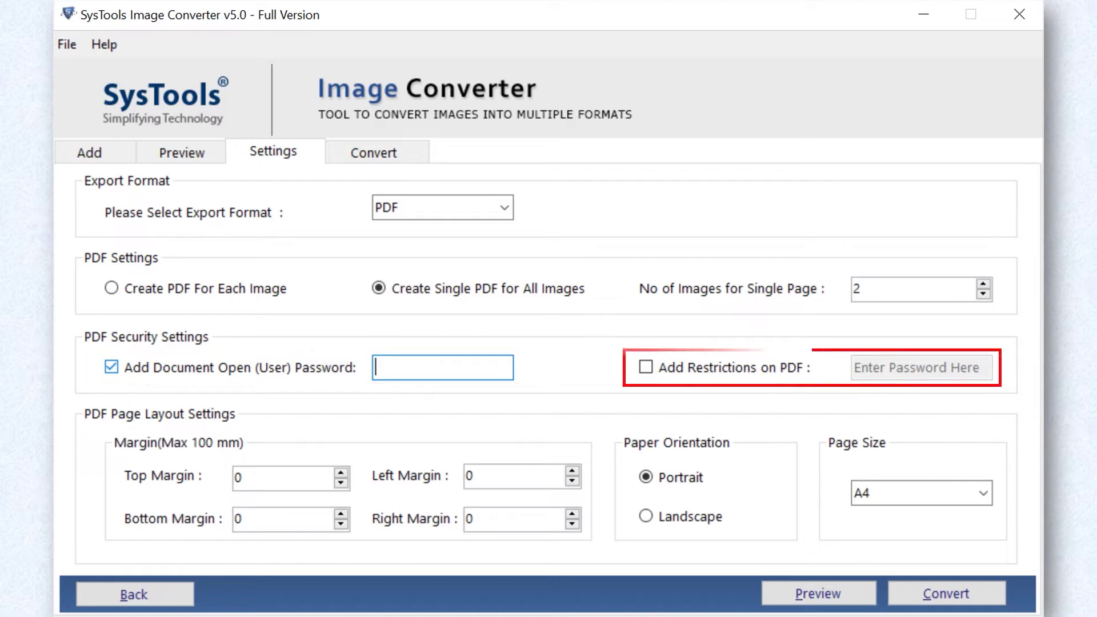
key("Tab")
key("space")
key("Tab")
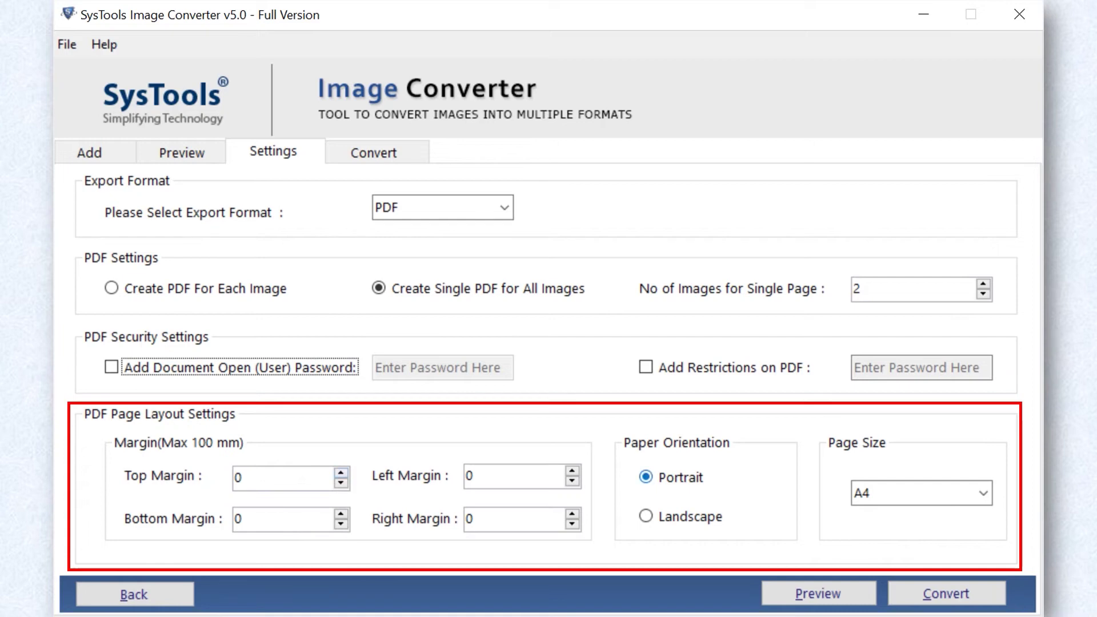
Keep A4 page size, convert all 33 images, and dismiss the success message
left_click(922, 493)
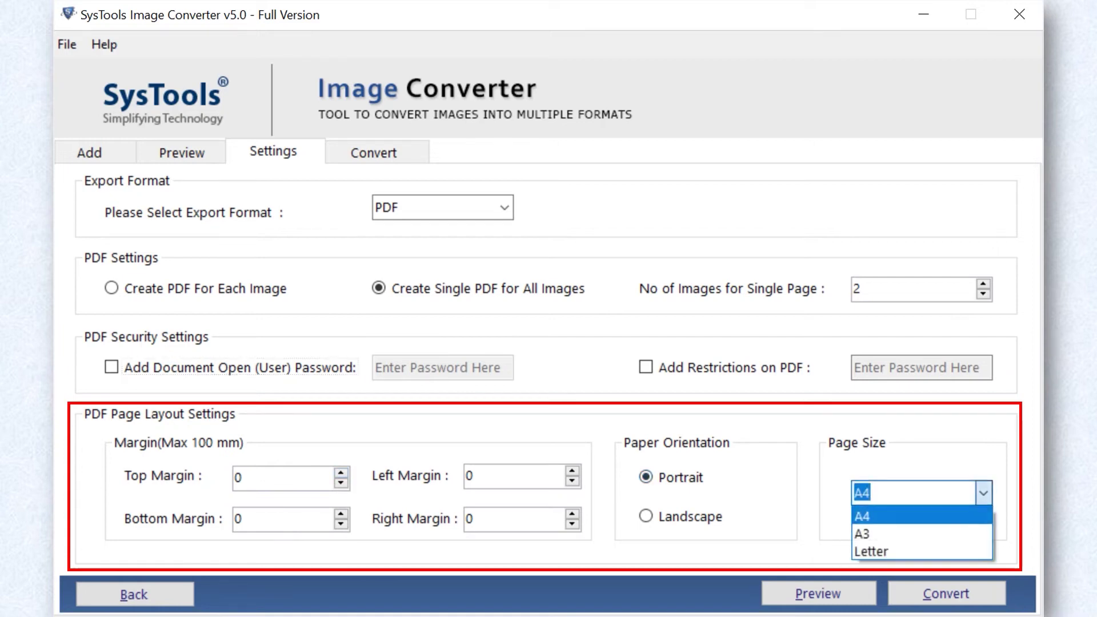
left_click(922, 515)
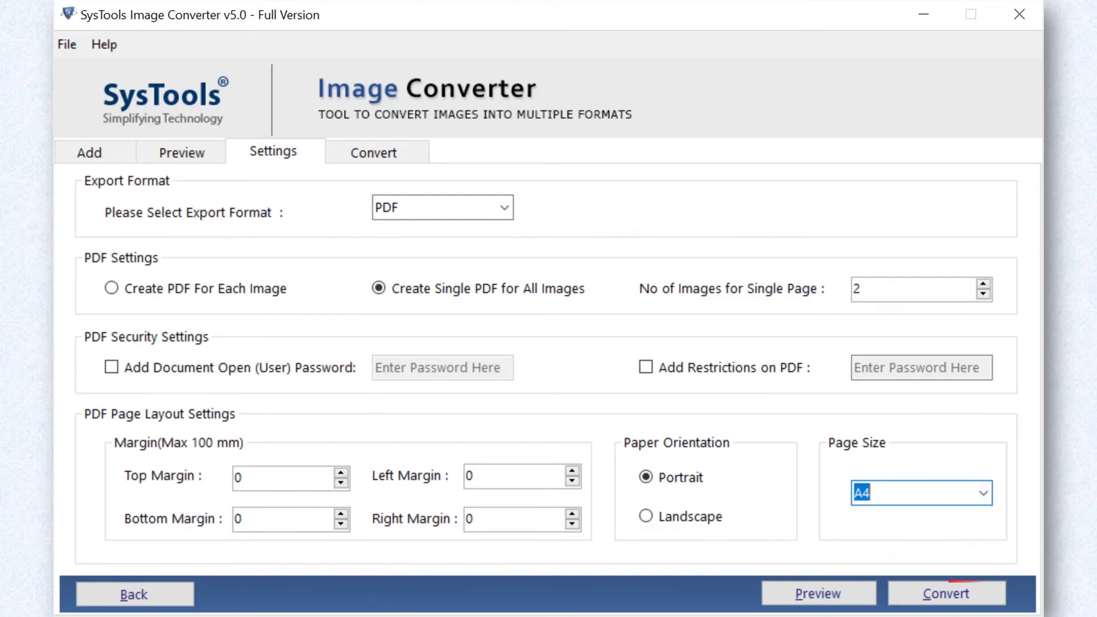
left_click(948, 593)
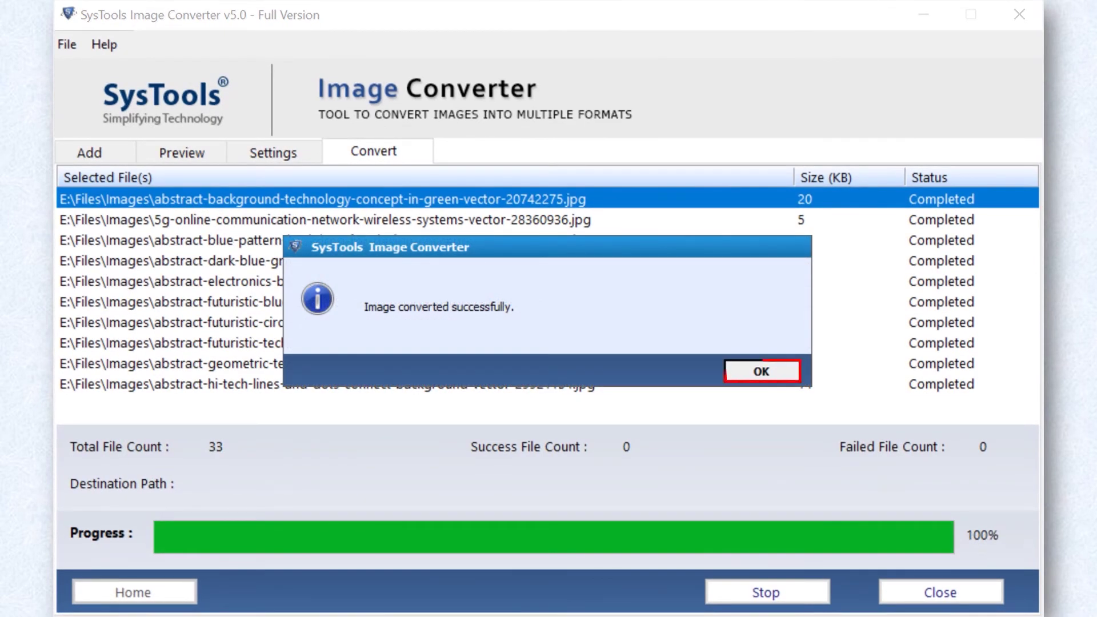
left_click(762, 370)
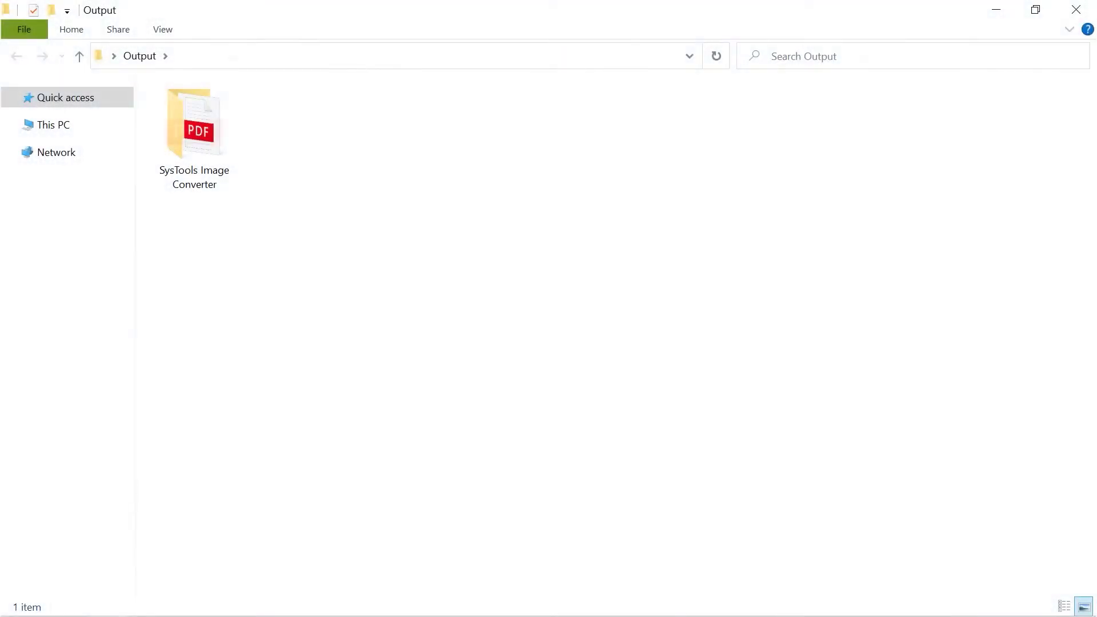
Open the SysTools Image Converter results folder inside Output
double_click(194, 137)
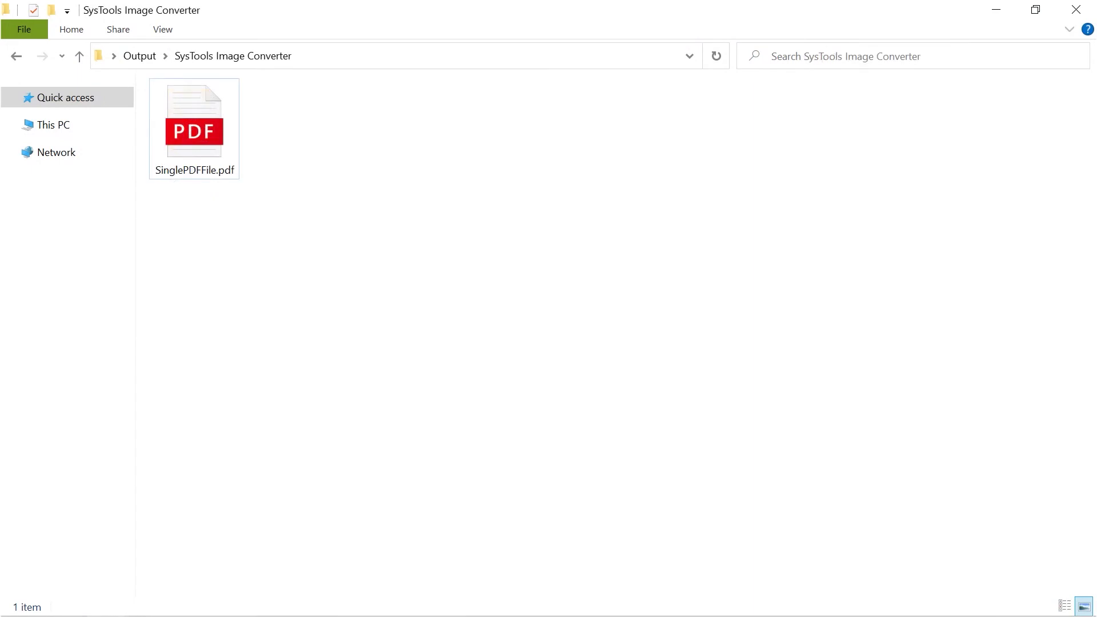